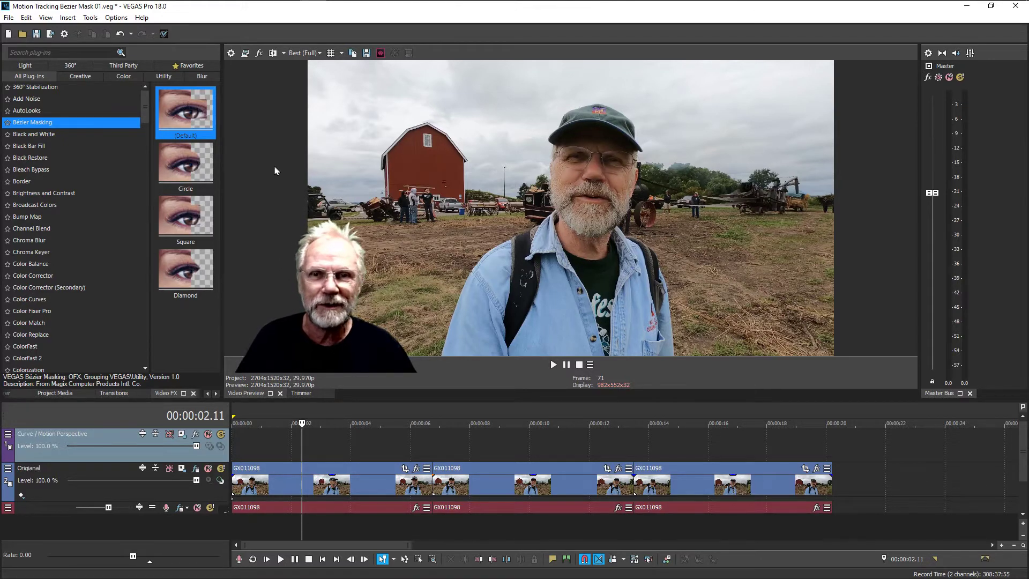
Step: Select the first GX011098 event on the Original track
click(304, 483)
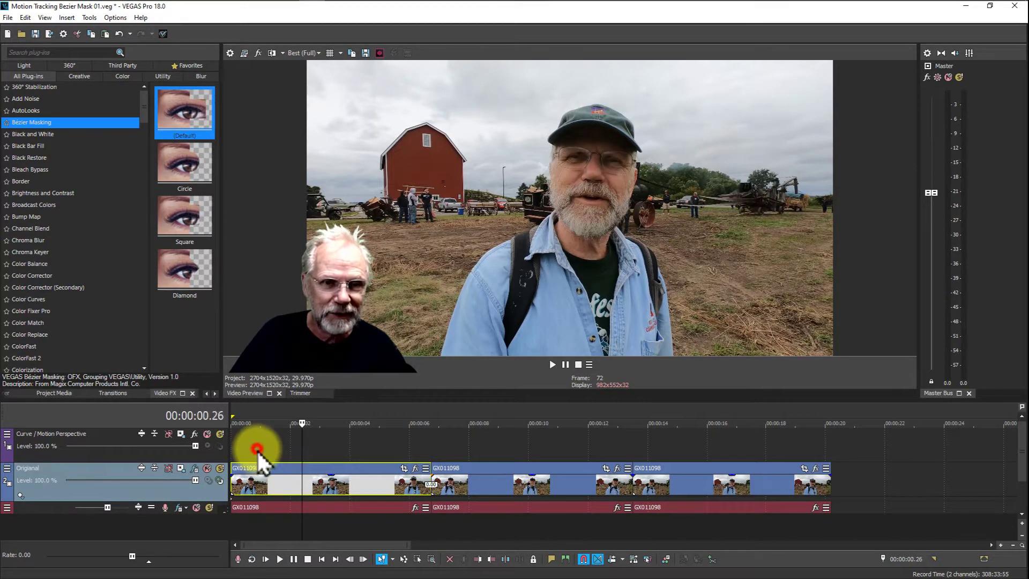
Step: Move the first GX011098 clip up to the Curve / Motion Perspective track and apply VEGAS Bezier Masking to it
mouse_move(258, 457)
mouse_down()
mouse_move(307, 449)
mouse_move(265, 453)
mouse_up()
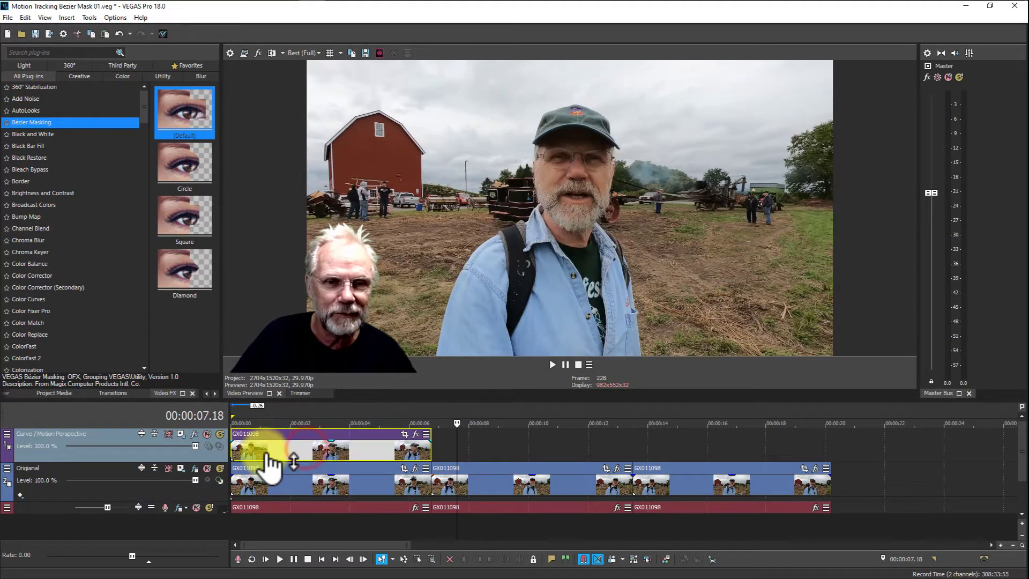
click(307, 436)
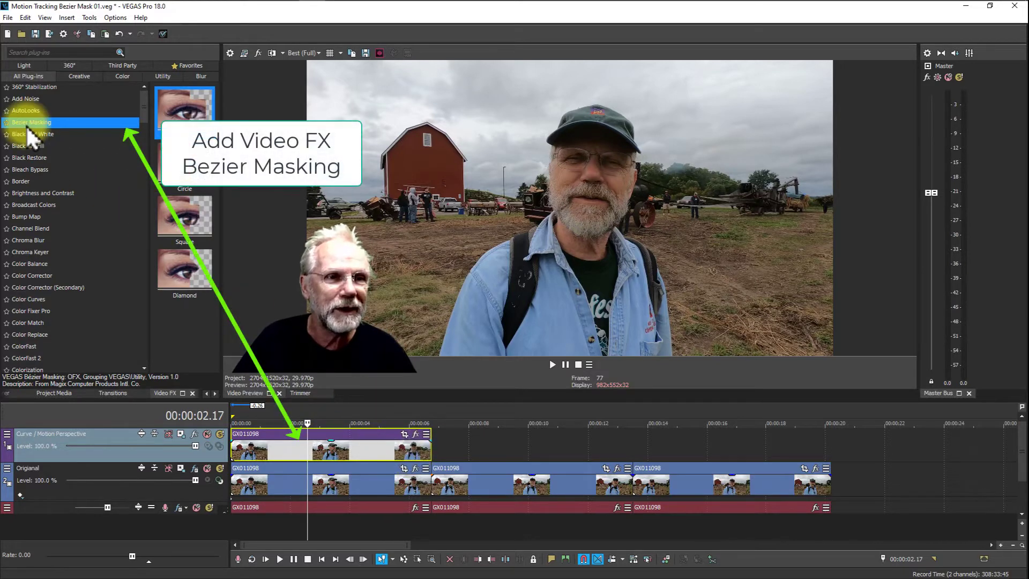
drag(32, 122, 310, 449)
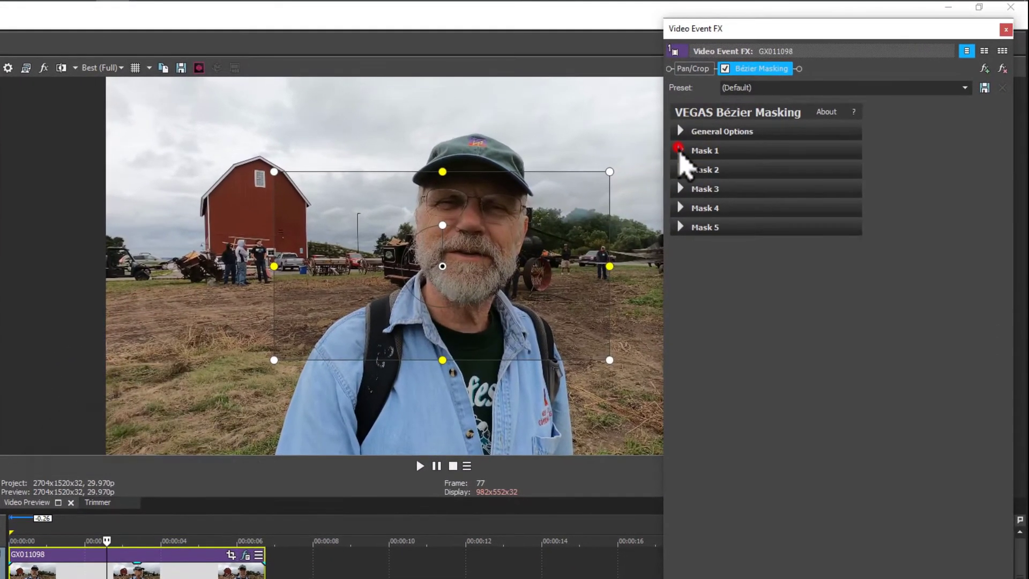
Step: Expand Mask 1 and set its Type to Curve
click(694, 144)
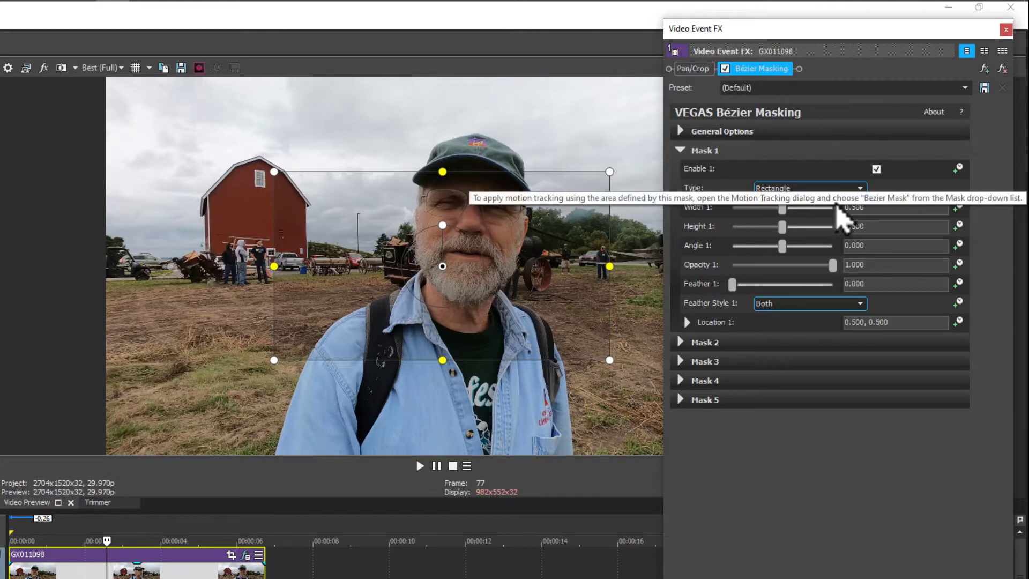
click(860, 190)
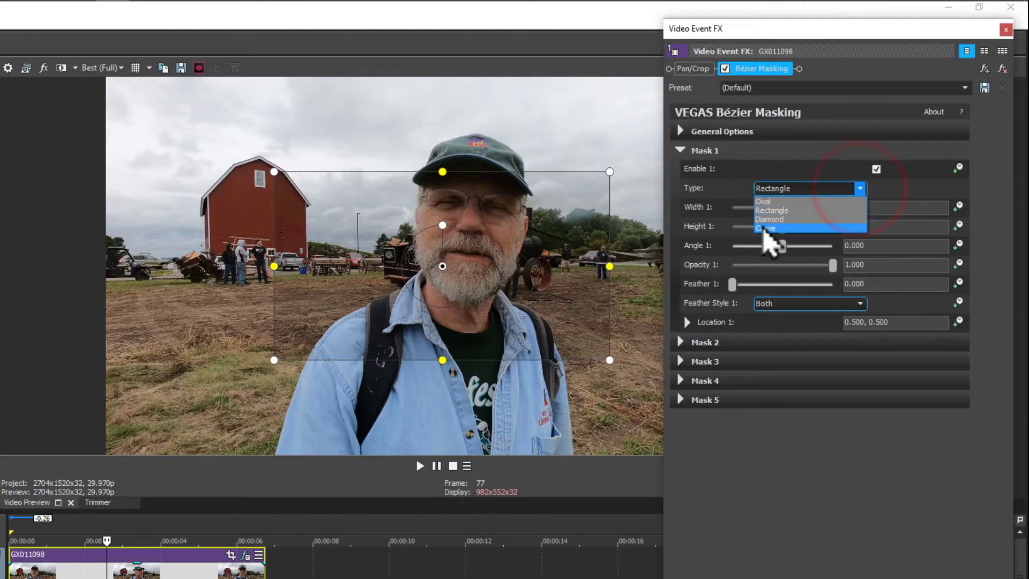
click(762, 225)
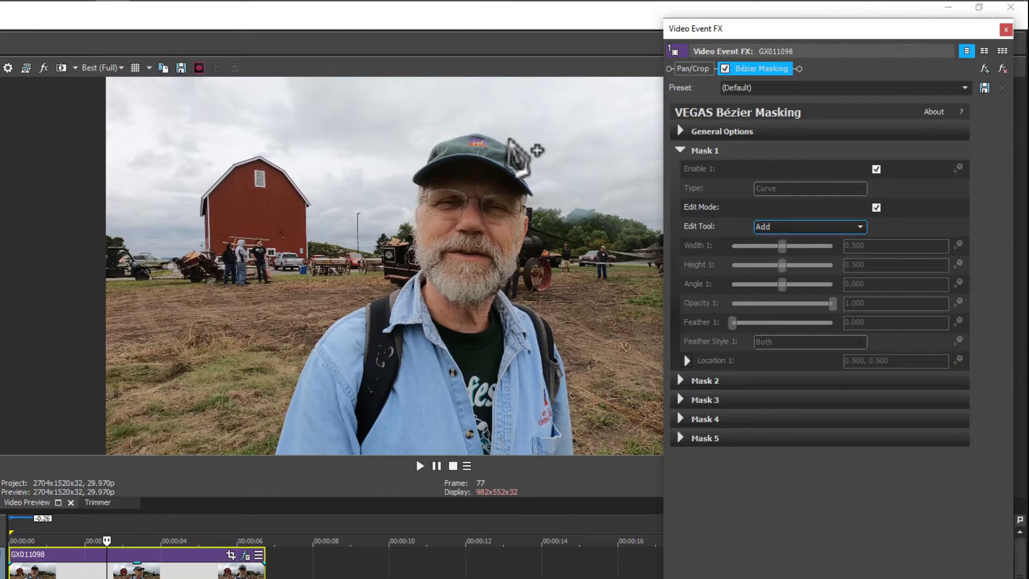
Step: Trace a closed curve around the man's cap, face and beard, then turn off Edit Mode
click(477, 132)
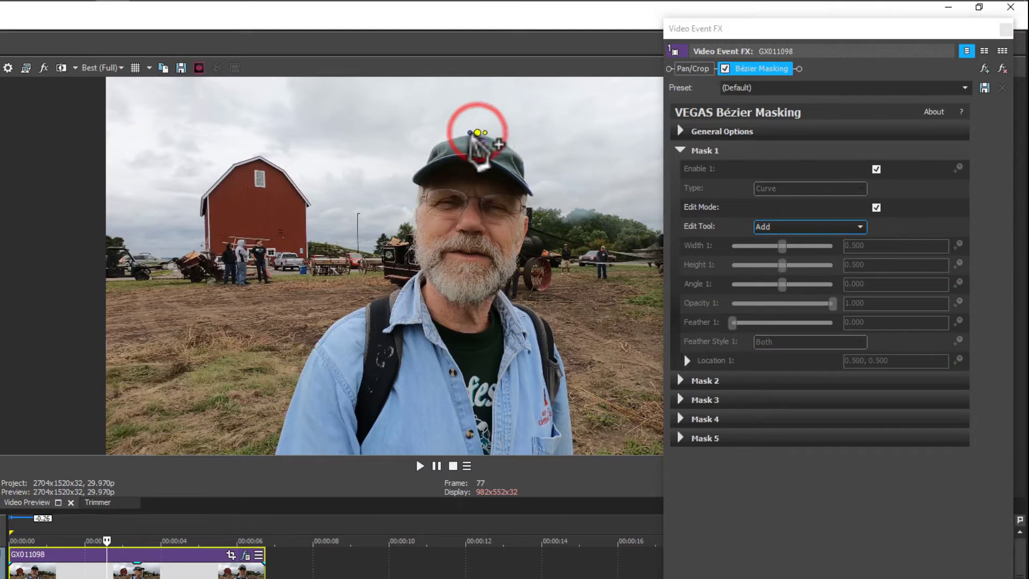
click(436, 144)
click(428, 164)
click(414, 179)
click(415, 217)
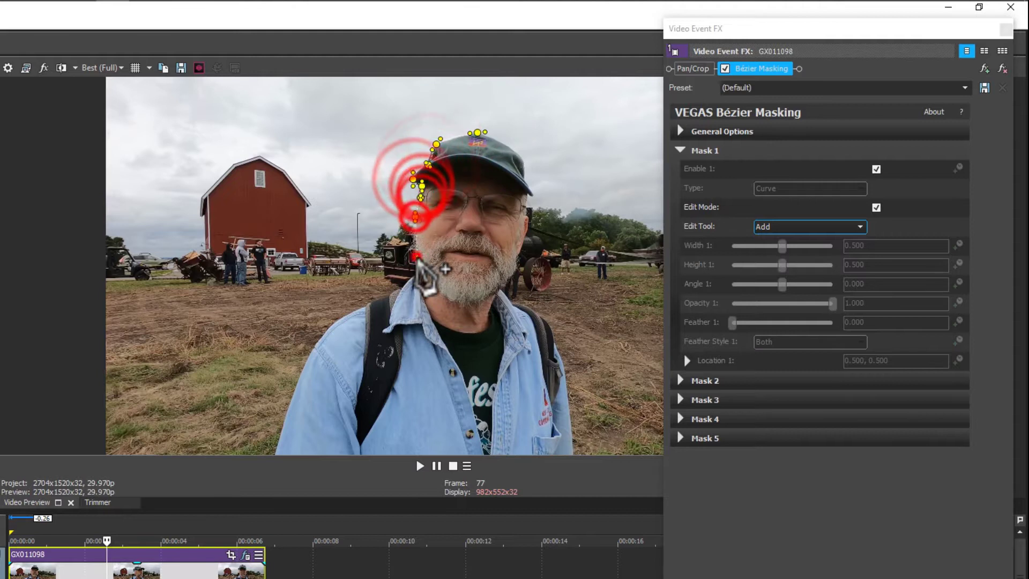
click(417, 257)
click(442, 290)
click(457, 300)
click(504, 285)
click(516, 259)
click(529, 219)
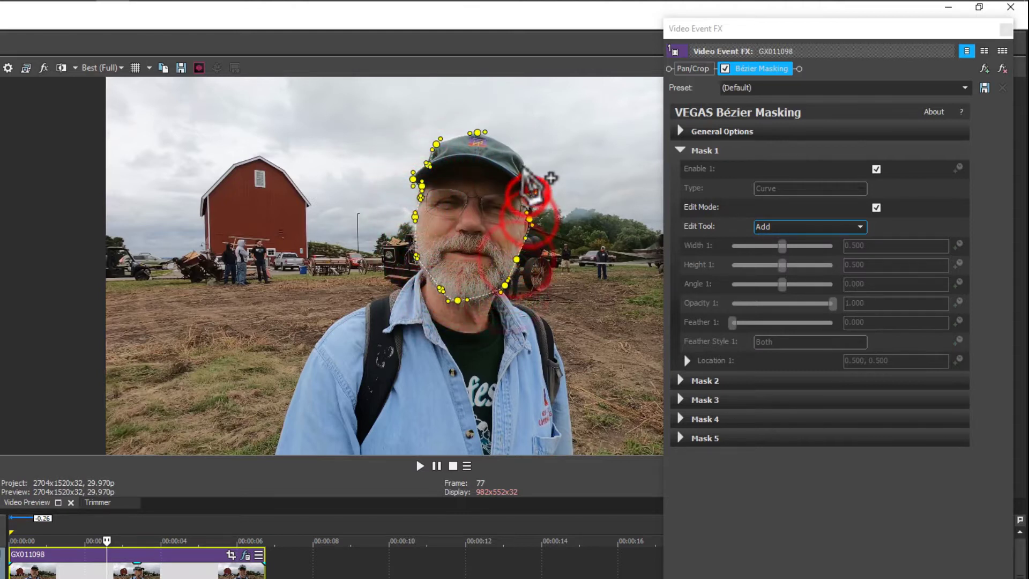
click(536, 192)
click(520, 156)
click(496, 139)
click(478, 132)
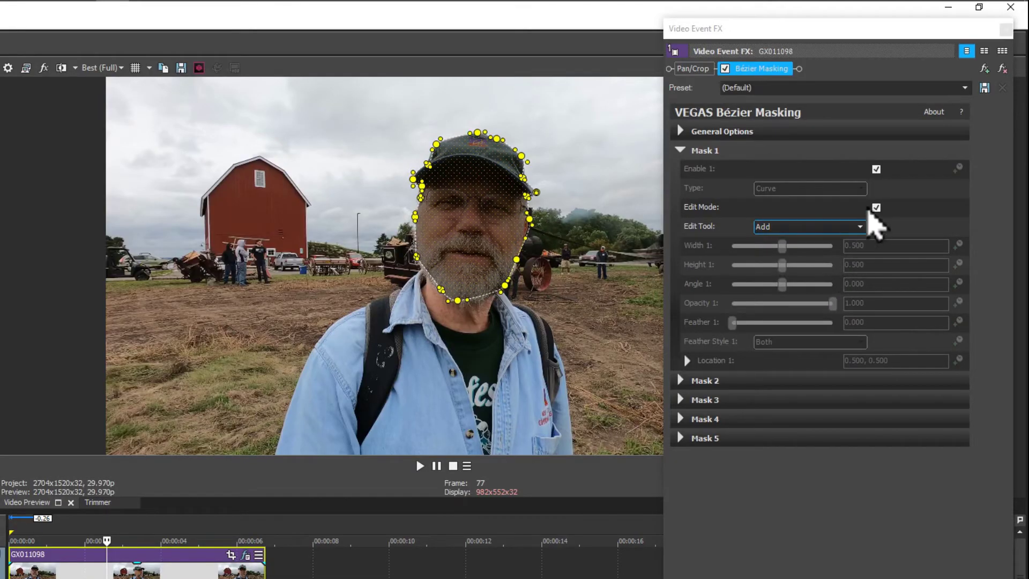
click(876, 208)
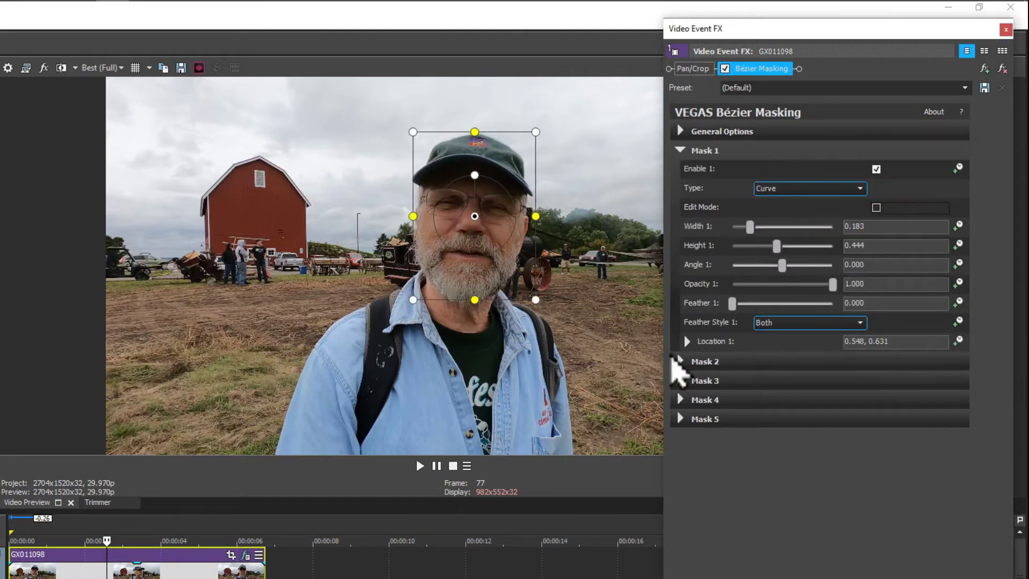
Step: Expand Mask 2, enable it, and set its Type to Curve
click(680, 362)
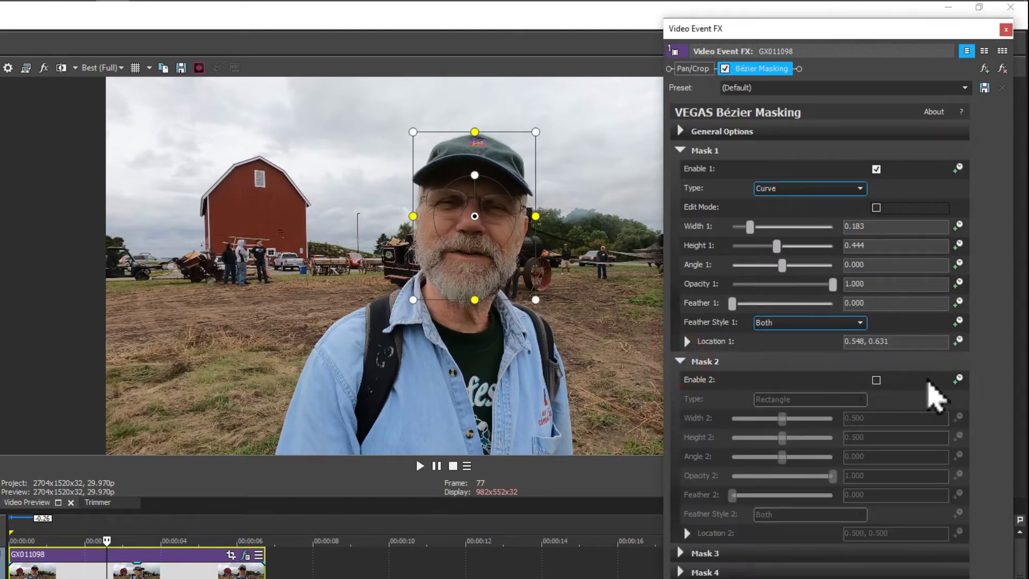
click(876, 380)
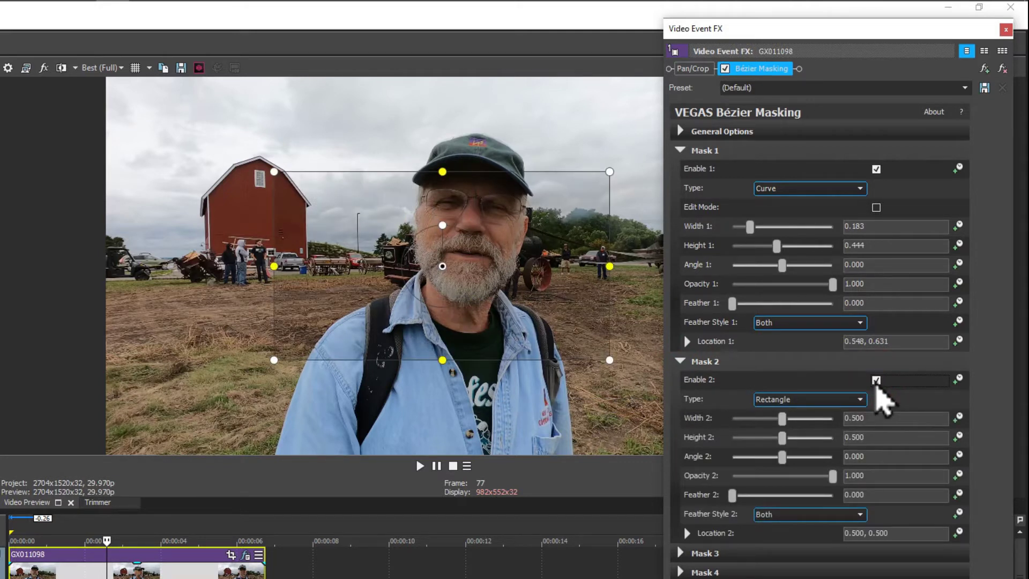
click(818, 399)
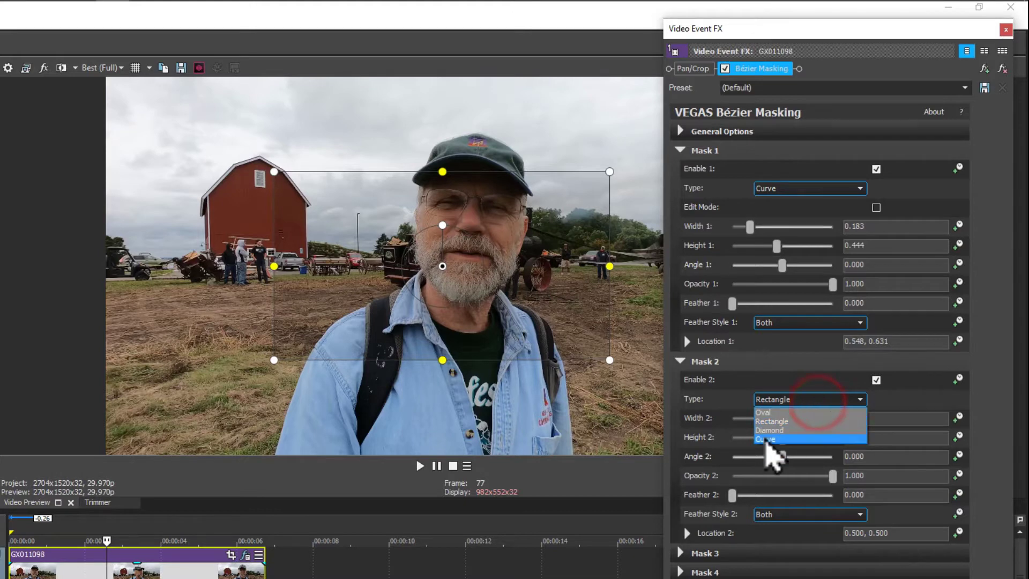
click(767, 440)
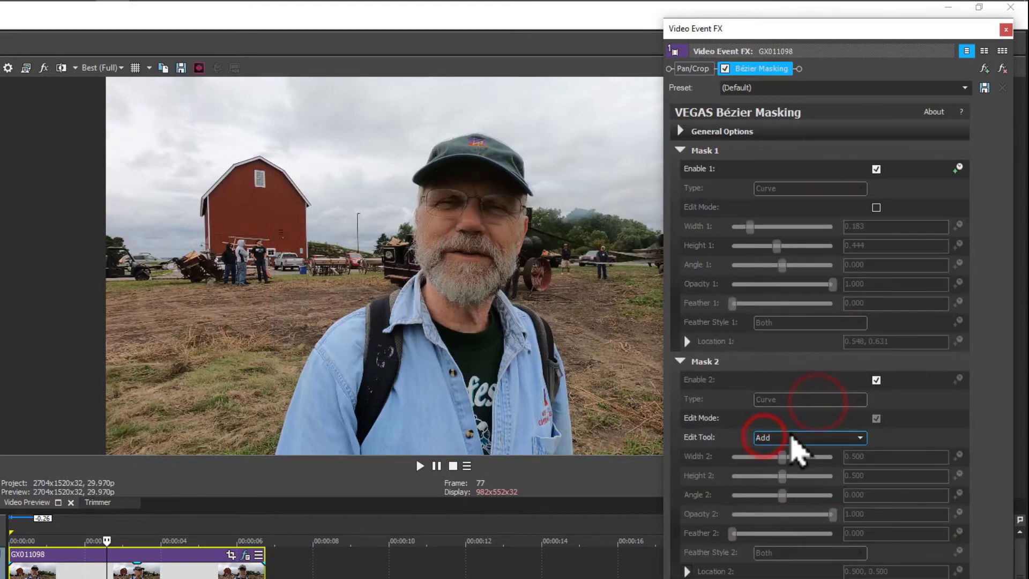
Step: Outline the shoulders, arms and torso below the beard with a closed twelve-point curve
click(424, 267)
click(402, 286)
click(335, 324)
click(301, 366)
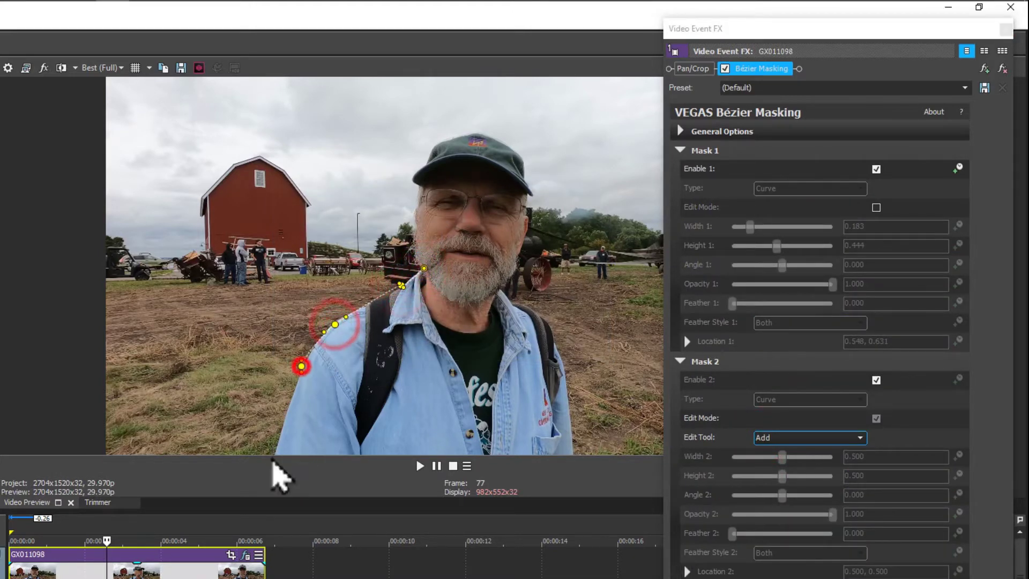
click(273, 452)
click(575, 452)
click(566, 363)
click(553, 328)
click(525, 305)
click(502, 289)
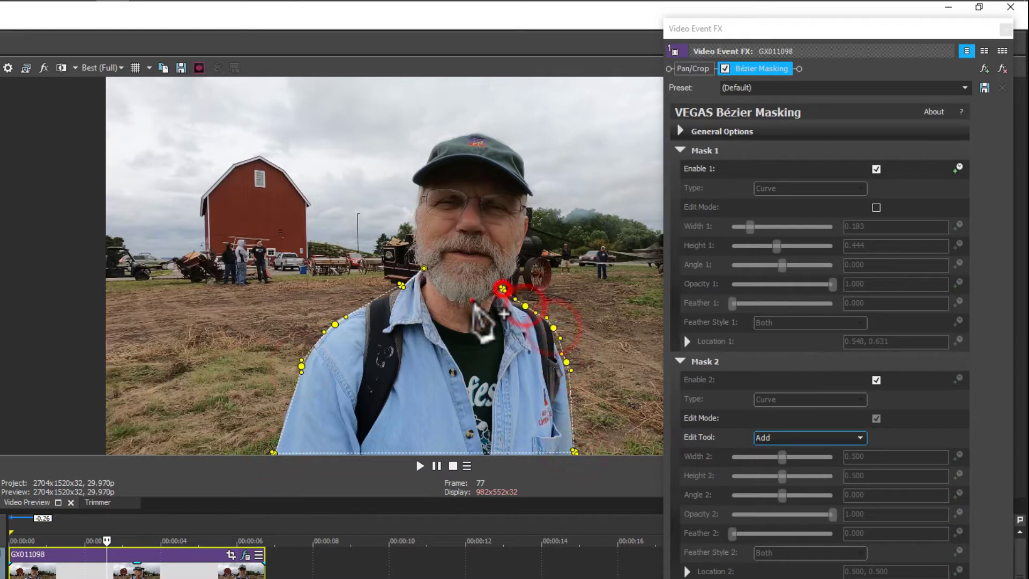
click(473, 301)
click(444, 297)
click(424, 268)
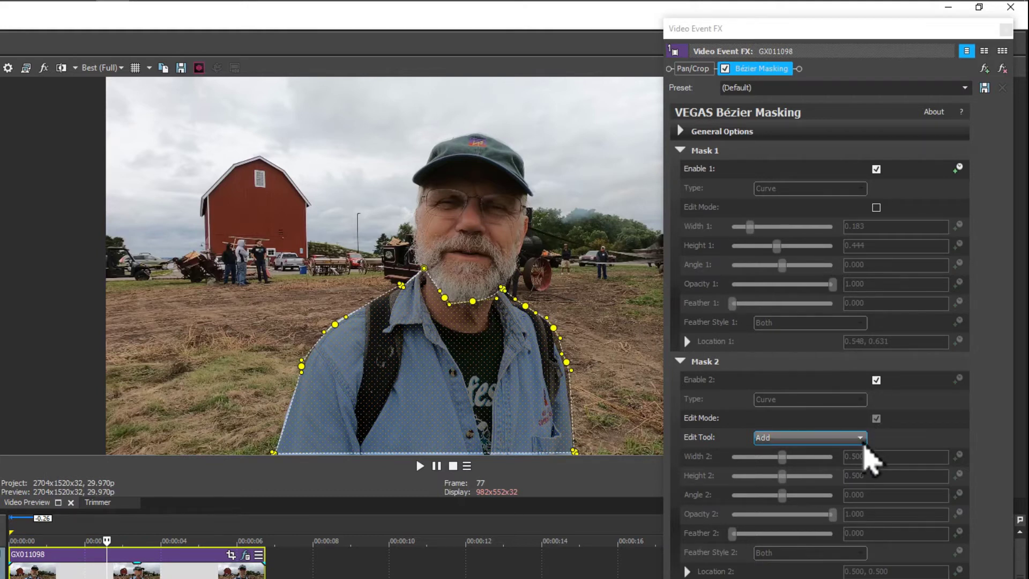
Step: Switch the Edit Tool to Normal, nudge the torso mask slightly right and down, and exit Edit Mode
click(861, 438)
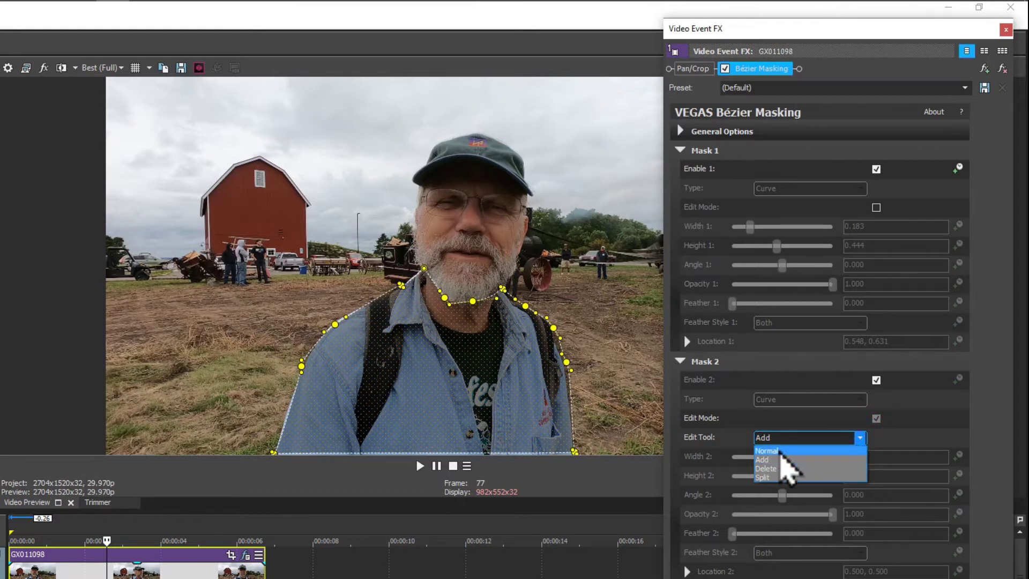
click(780, 451)
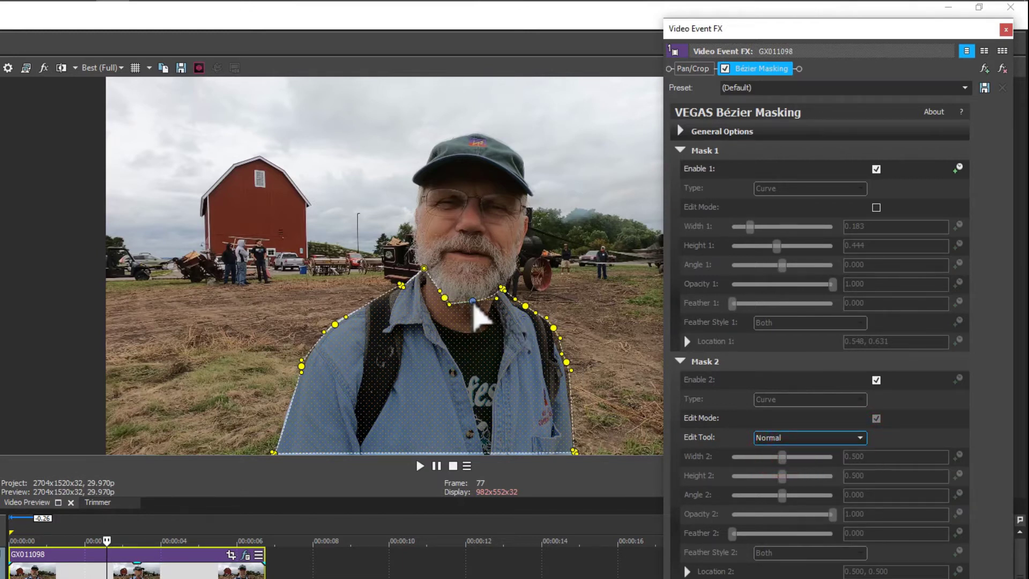
click(472, 302)
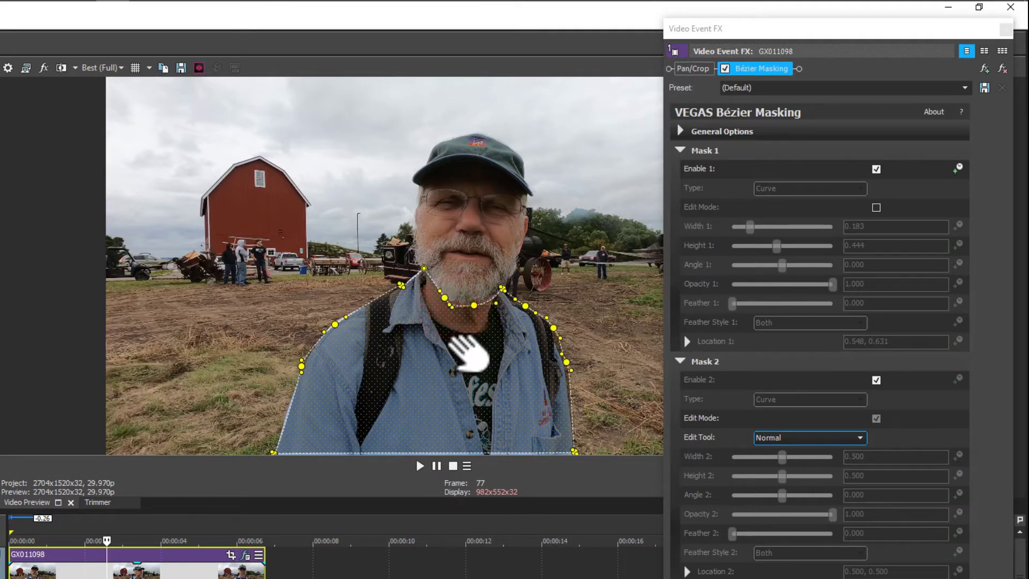
drag(471, 349, 464, 348)
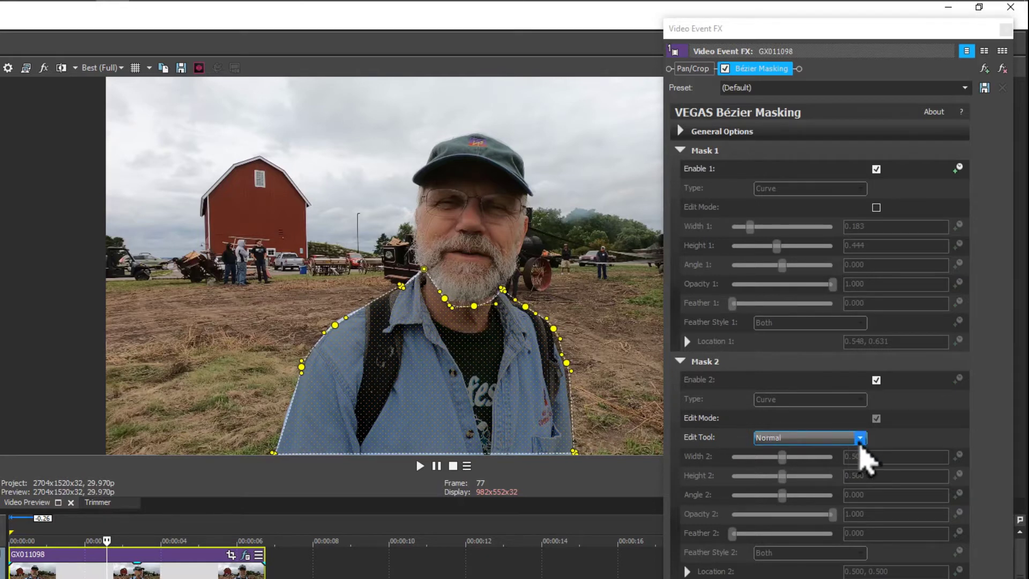
click(876, 418)
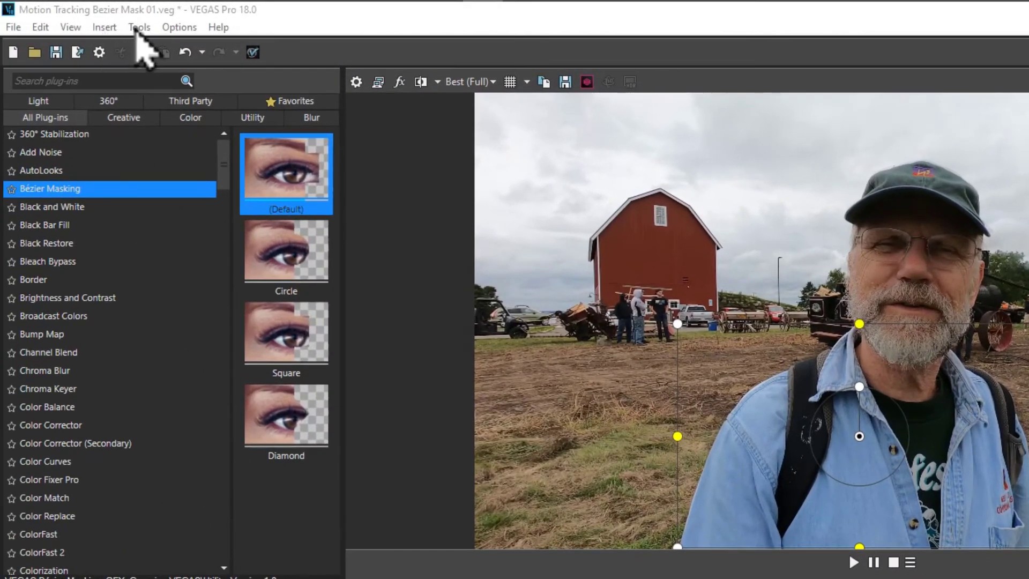
Step: Open Motion Tracking for GX011098 on mask Bézier 1.1 with Accurate precision and Perspective mode
click(137, 28)
mouse_move(161, 74)
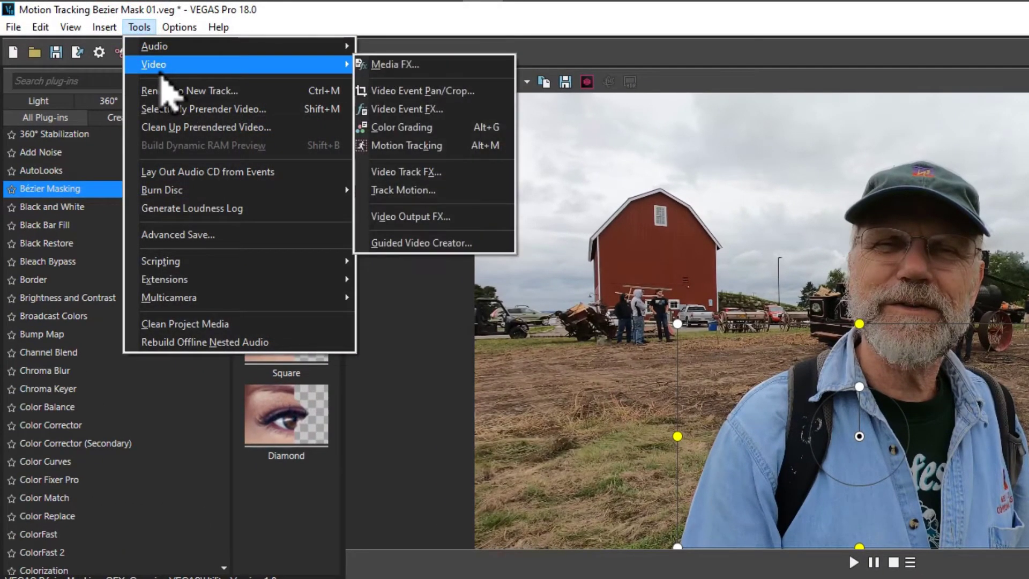
click(412, 146)
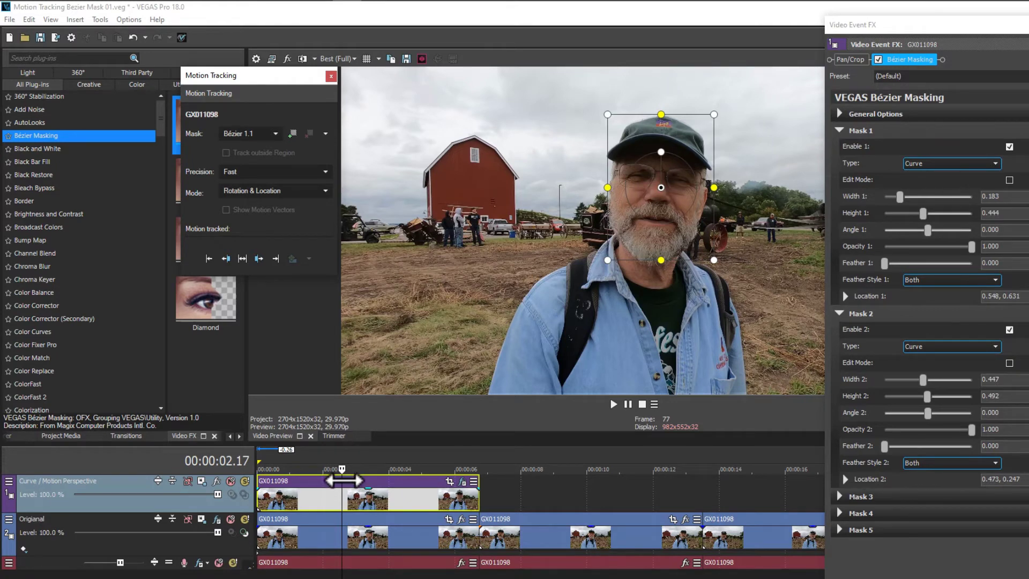
click(276, 134)
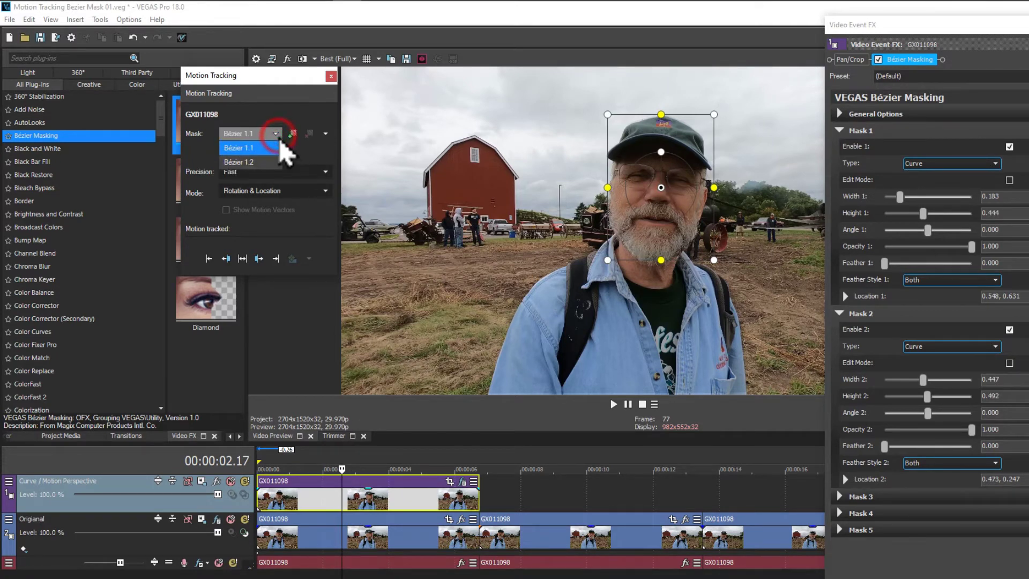
click(276, 148)
click(268, 134)
click(268, 128)
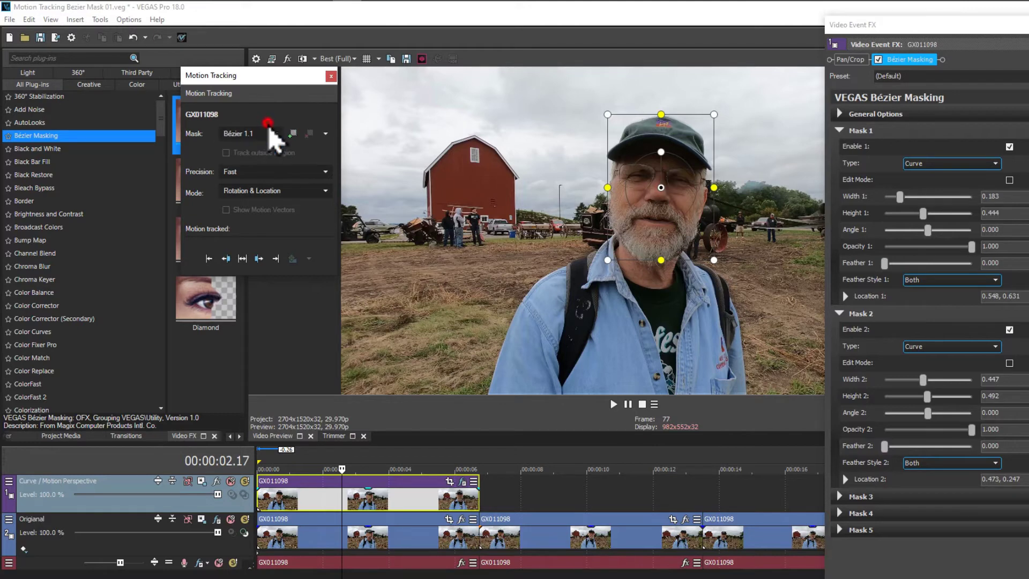
click(261, 170)
click(254, 211)
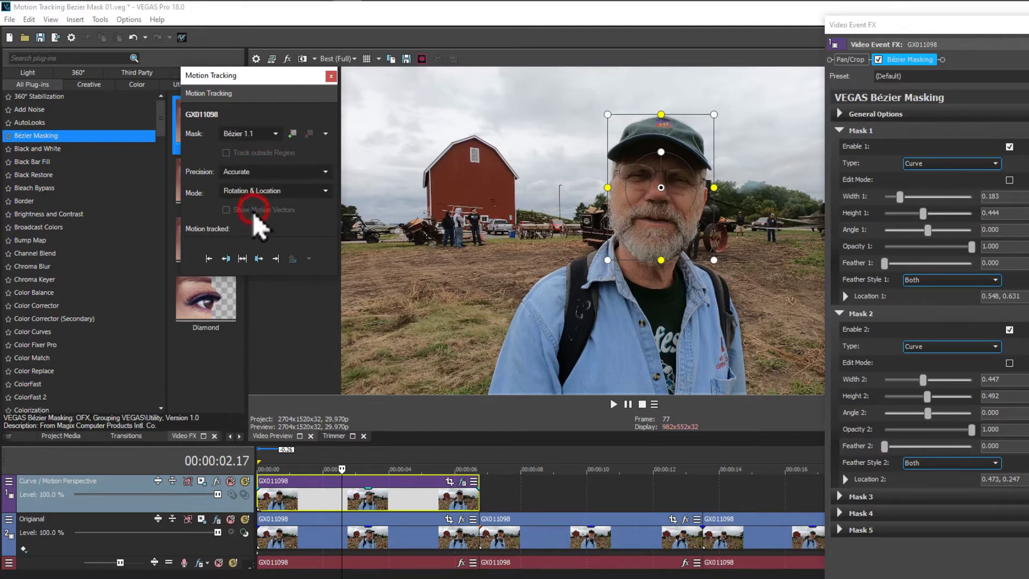
click(259, 194)
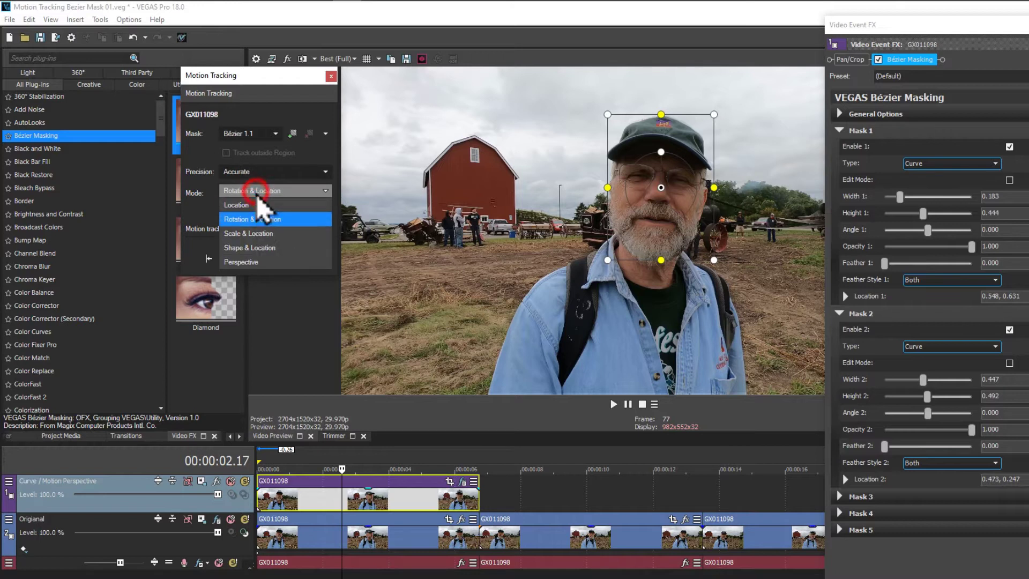
click(256, 263)
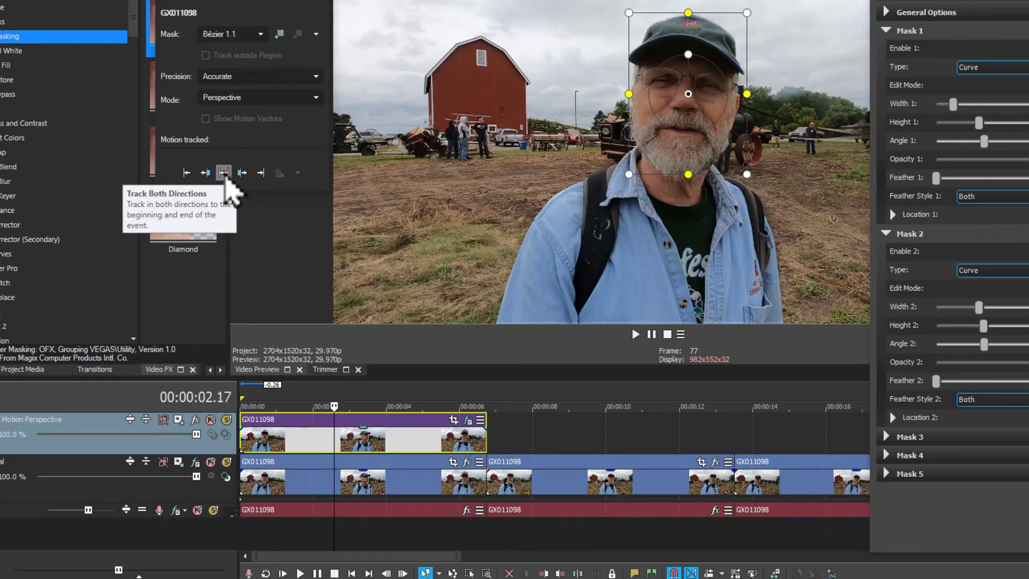
Step: Run Track Both Directions on Bézier 1.1 until tracking reports Successful
click(224, 172)
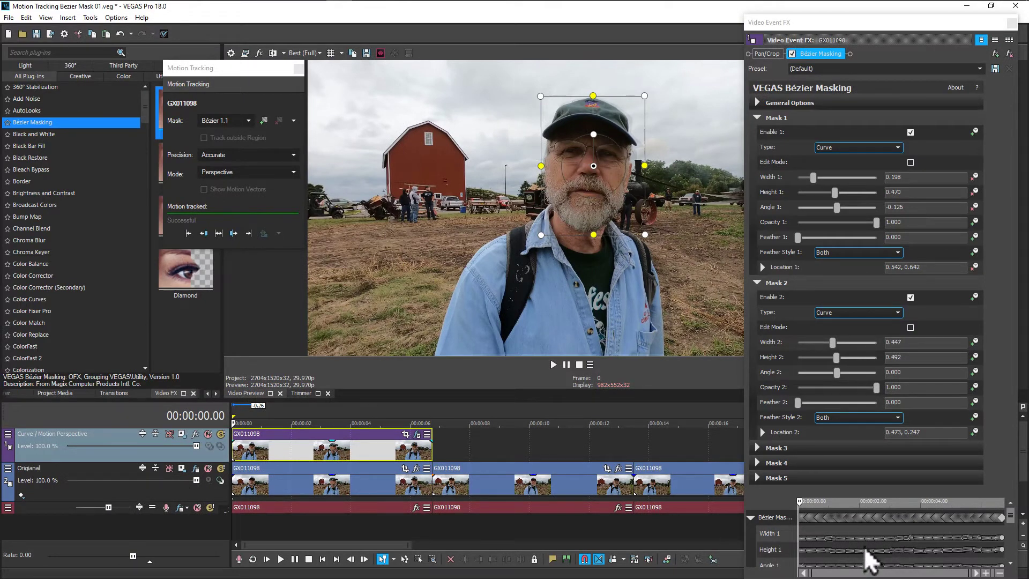
Step: Add VEGAS Gaussian Blur to the Original GX011098 event with Horizontal and Vertical range 0.04
key(space)
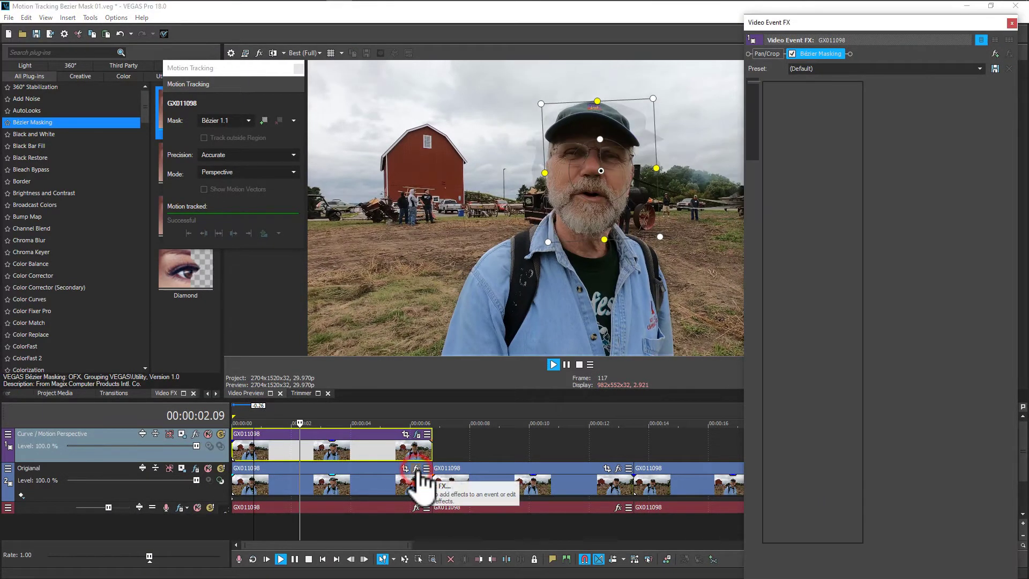
click(417, 468)
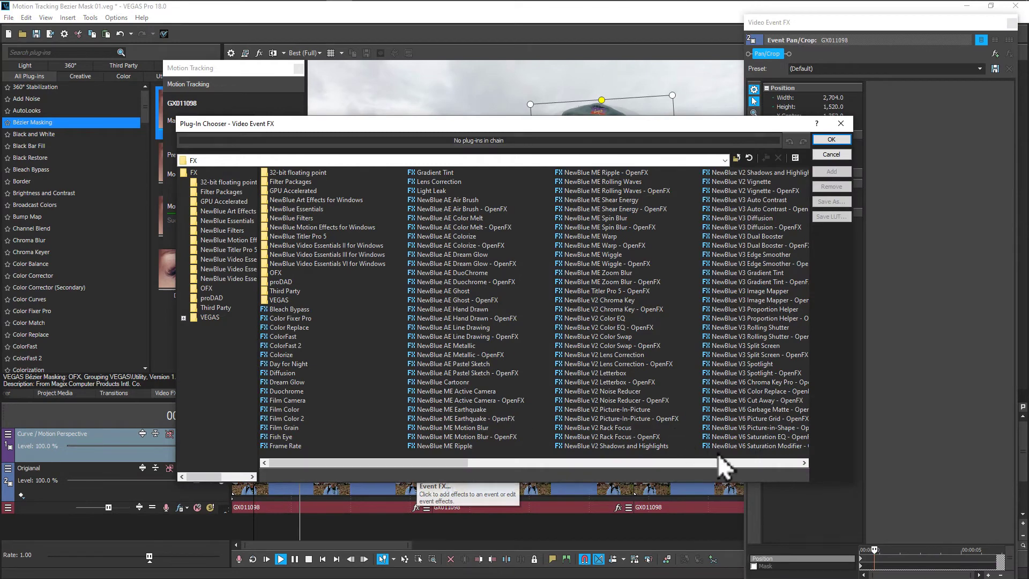
click(719, 462)
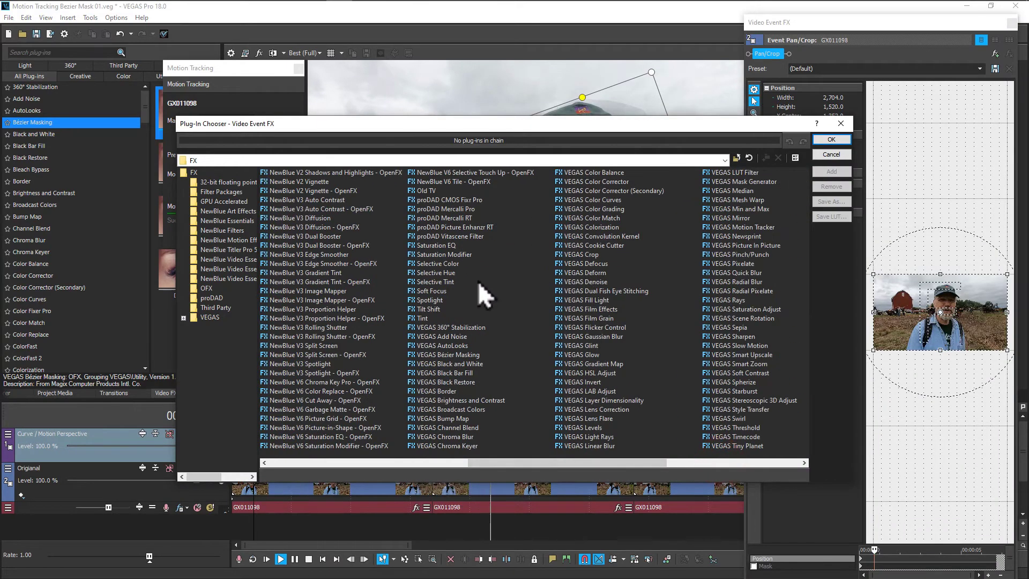
double_click(596, 335)
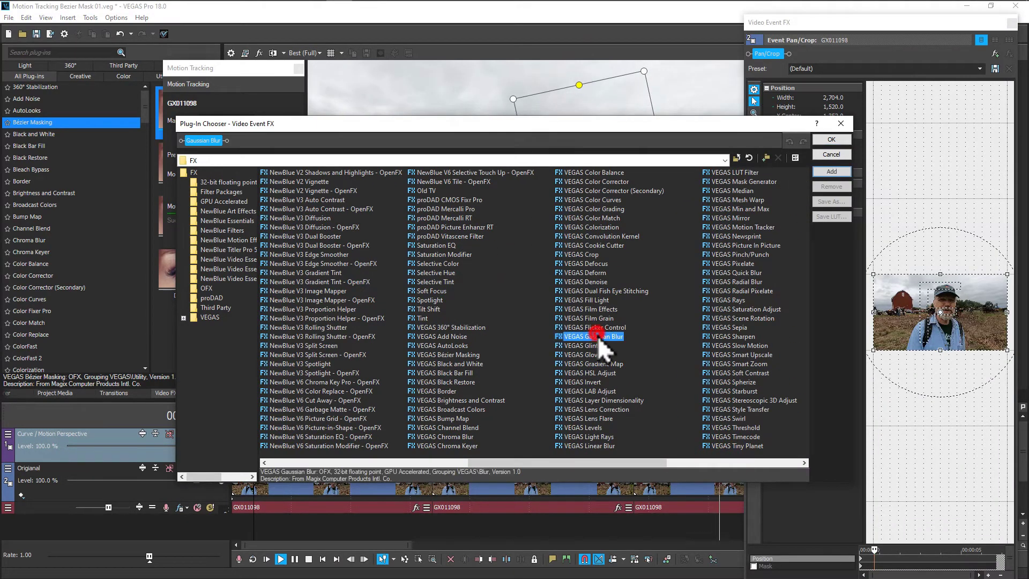
click(831, 140)
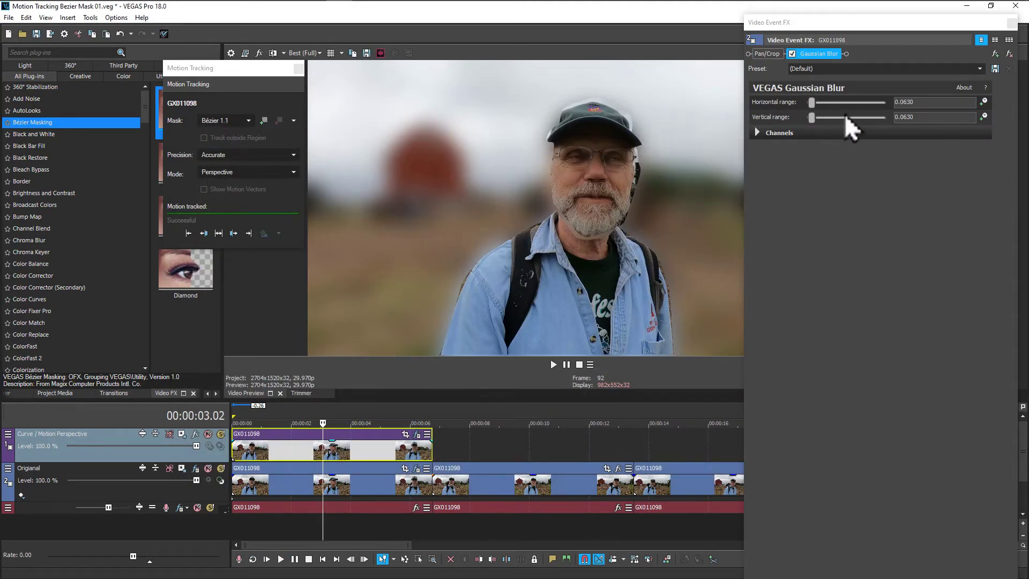
click(904, 102)
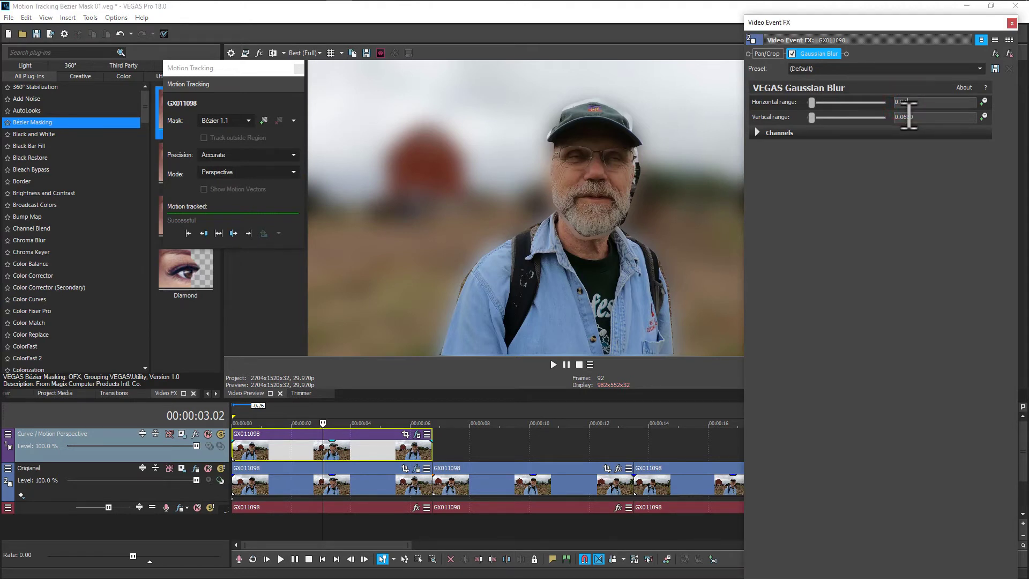
text(0.04)
key(Tab)
text(0.04)
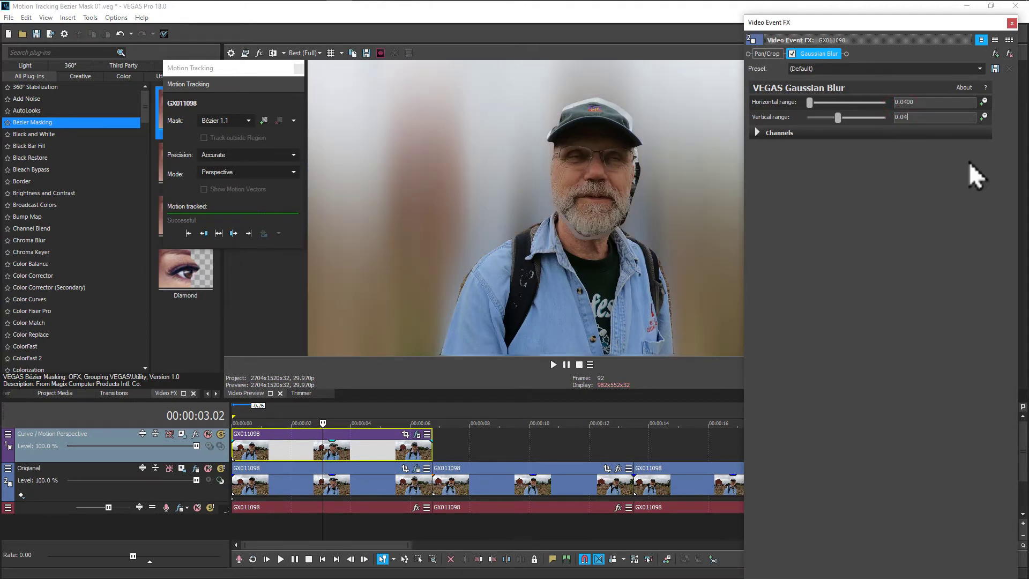
key(Return)
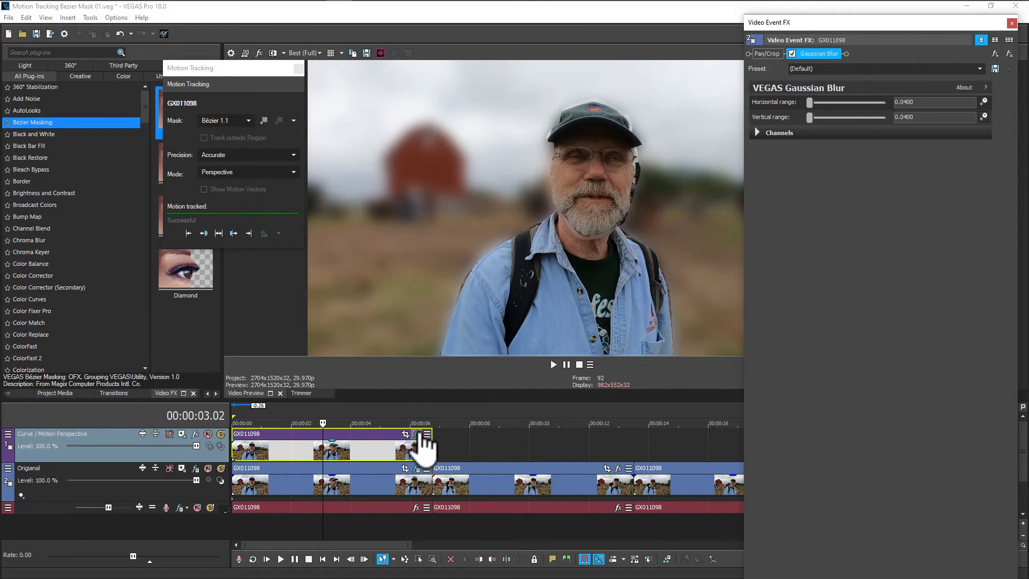
Step: In the masked event's Bézier Masking General Options, drag Feather 1 to about 14.626
click(418, 434)
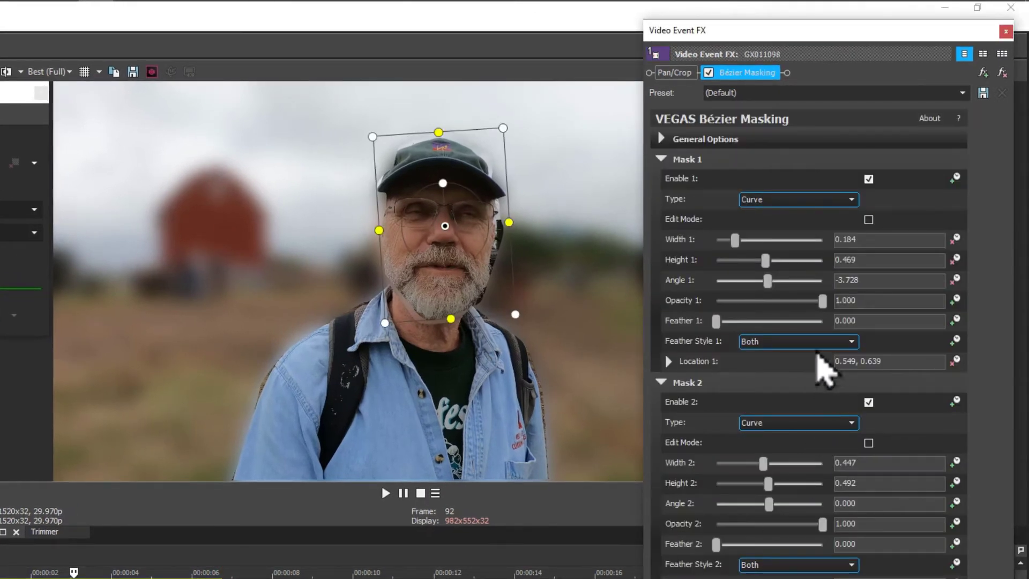
click(661, 139)
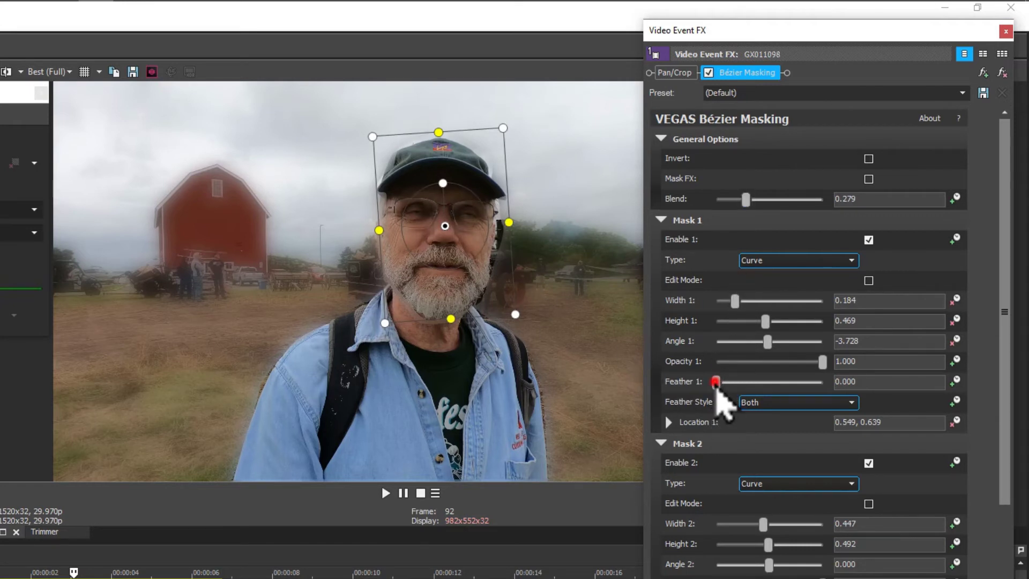
drag(717, 385, 740, 385)
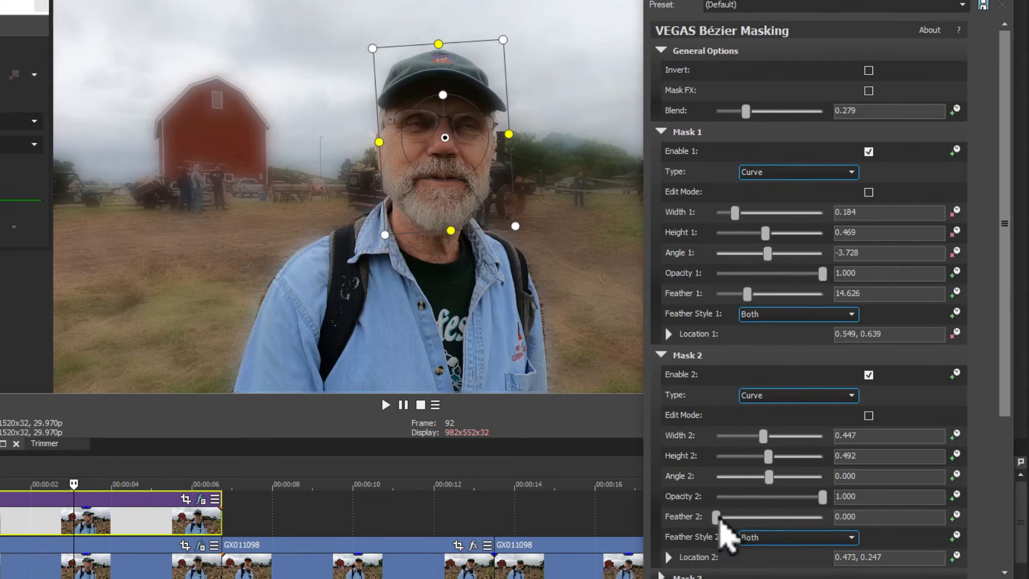
Step: Set Feather 2 to about 10.544, then play the clip from the start to review
drag(716, 516, 724, 517)
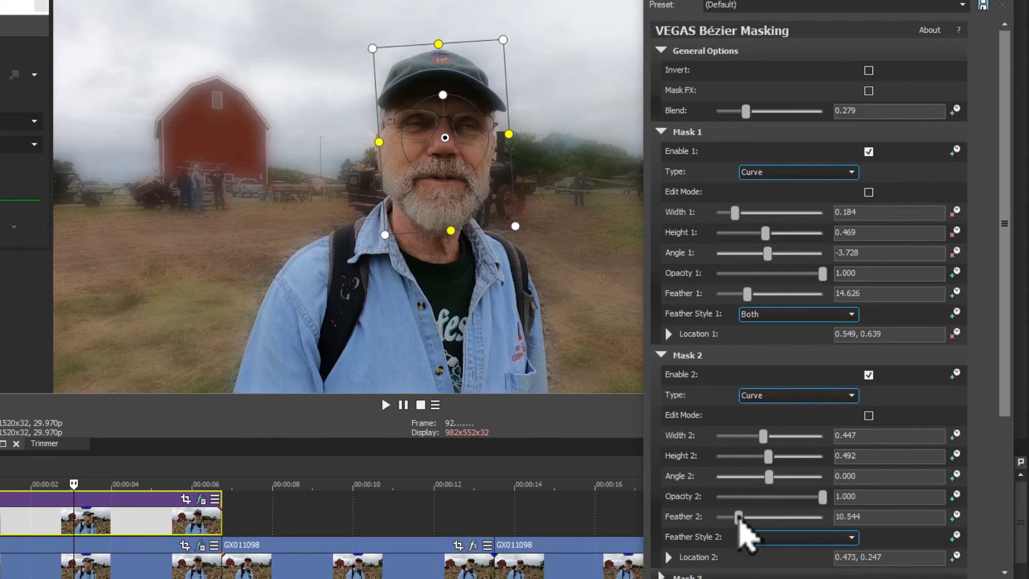
click(6, 501)
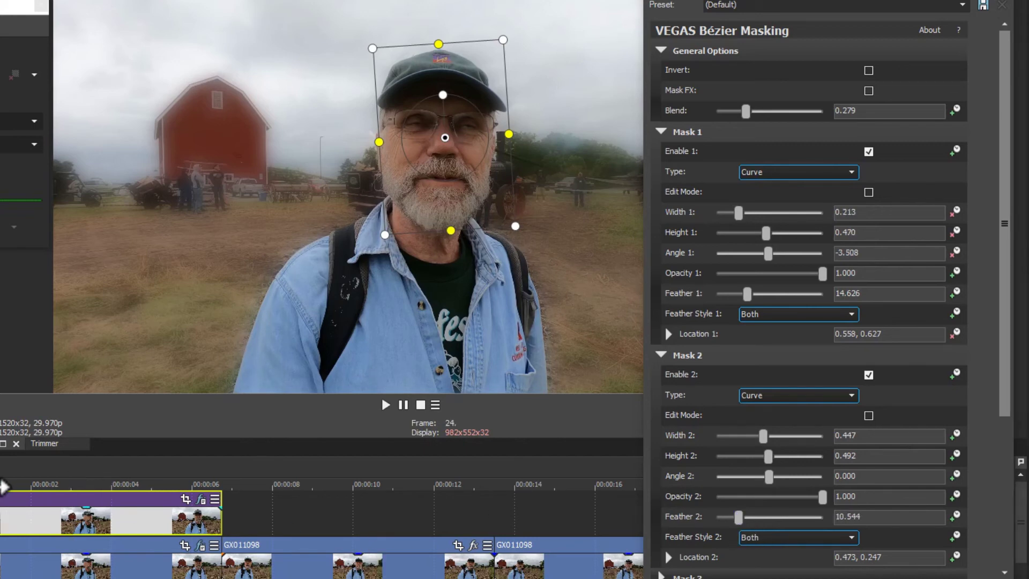
key(space)
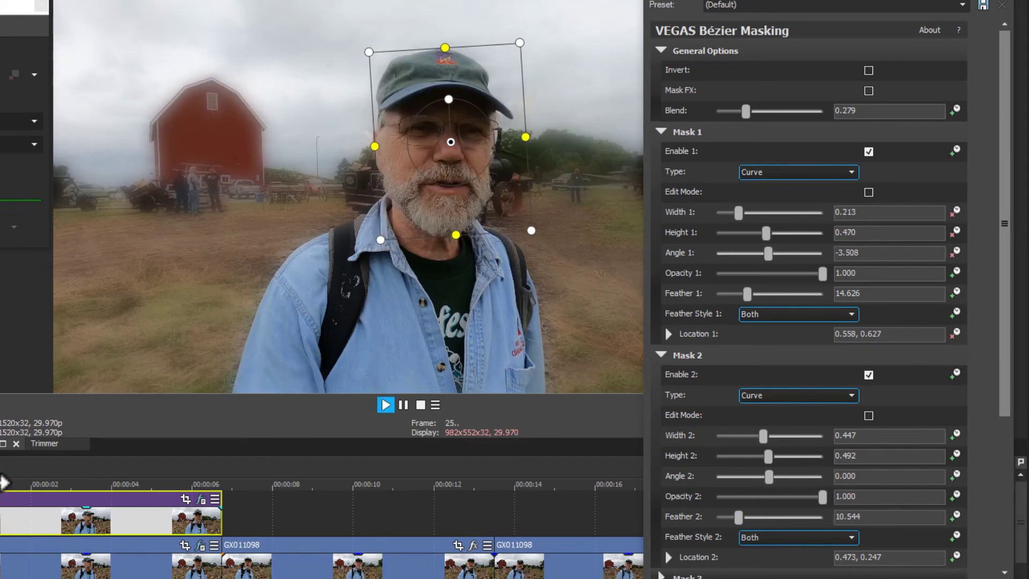